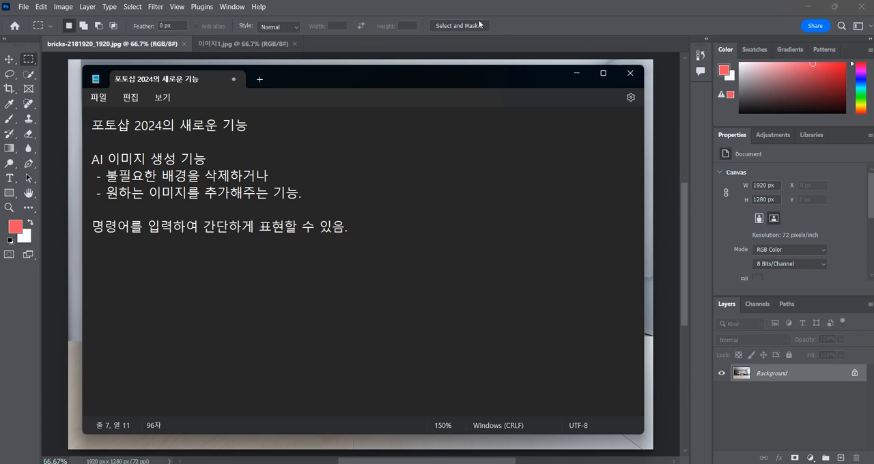
Draw a rectangular selection around the pencil cup on the front table and move the contextual task bar above it
{"action": "left_click", "coordinate": [420, 9]}
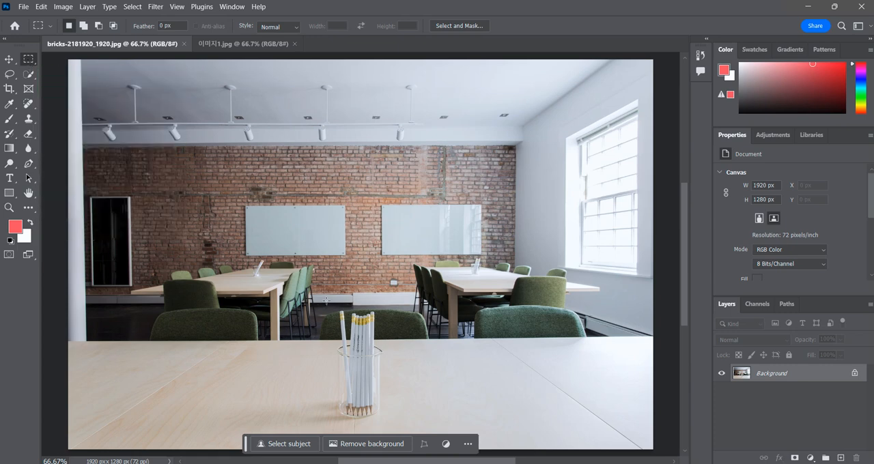
{"action": "mouse_move", "coordinate": [326, 296]}
{"action": "left_mouse_down"}
{"action": "mouse_move", "coordinate": [389, 361]}
{"action": "mouse_move", "coordinate": [393, 429]}
{"action": "left_mouse_up"}
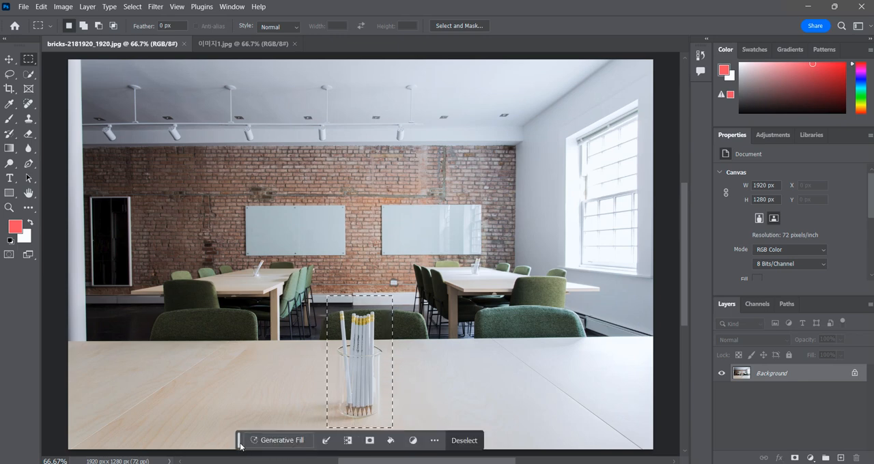
{"action": "left_click_drag", "start_coordinate": [239, 446], "coordinate": [254, 270]}
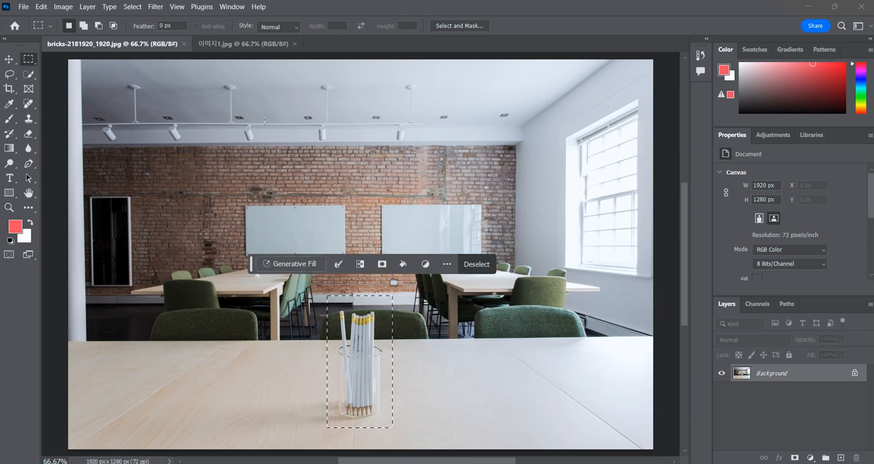
{"action": "left_click", "coordinate": [230, 8]}
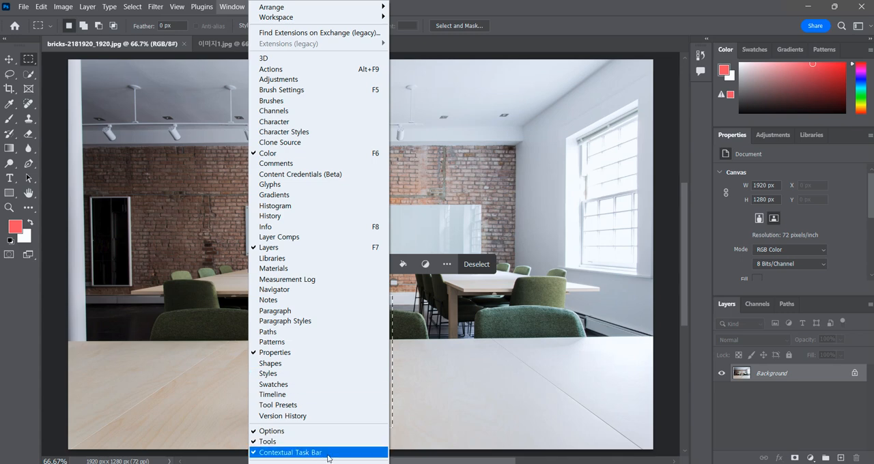
{"action": "left_click", "coordinate": [510, 9]}
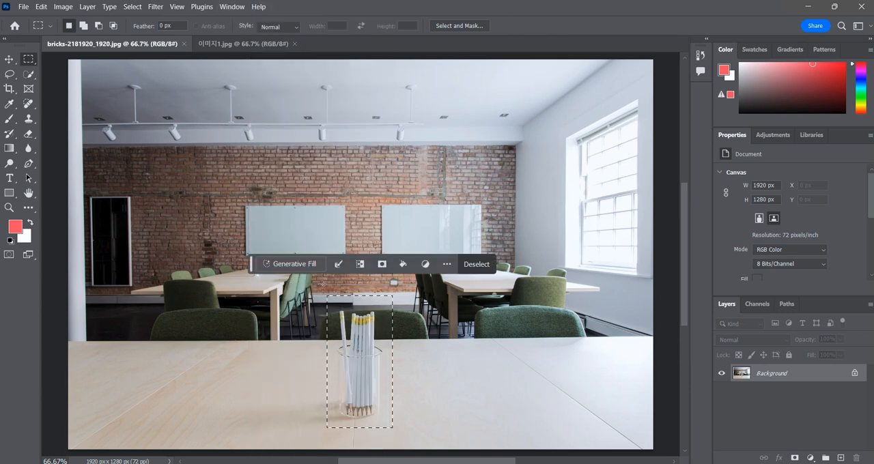
Run Generative Fill on the pencil cup selection with the prompt "배경 삭제"
{"action": "left_click", "coordinate": [303, 264]}
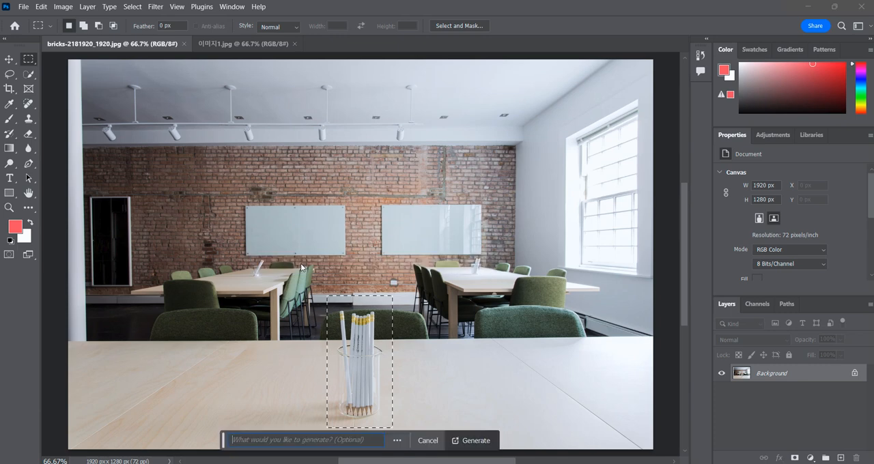
{"action": "left_click_drag", "start_coordinate": [366, 442], "coordinate": [228, 442]}
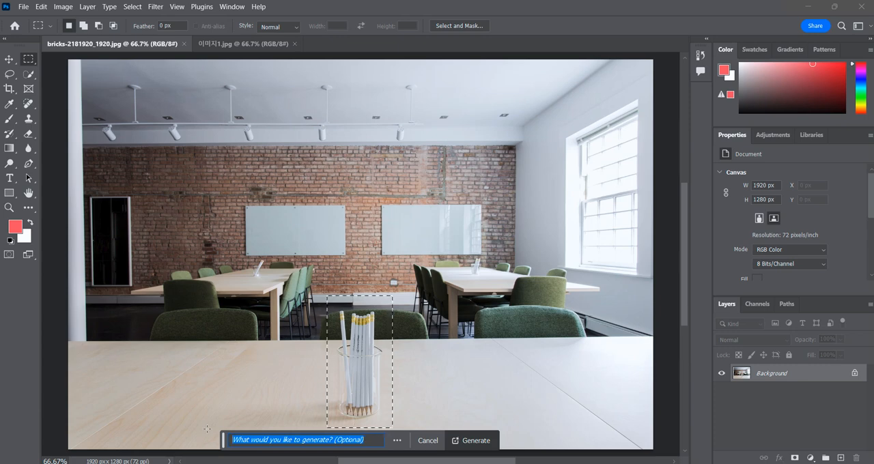
{"action": "type", "text": "배경 삭제"}
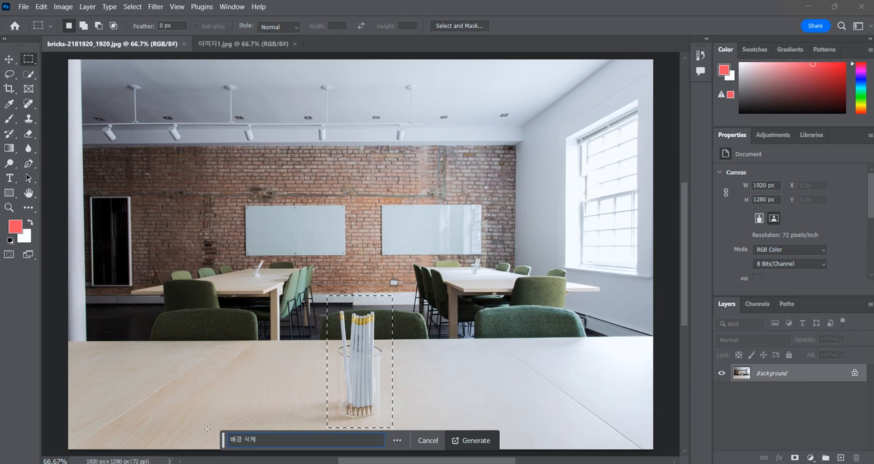
{"action": "left_click", "coordinate": [475, 442]}
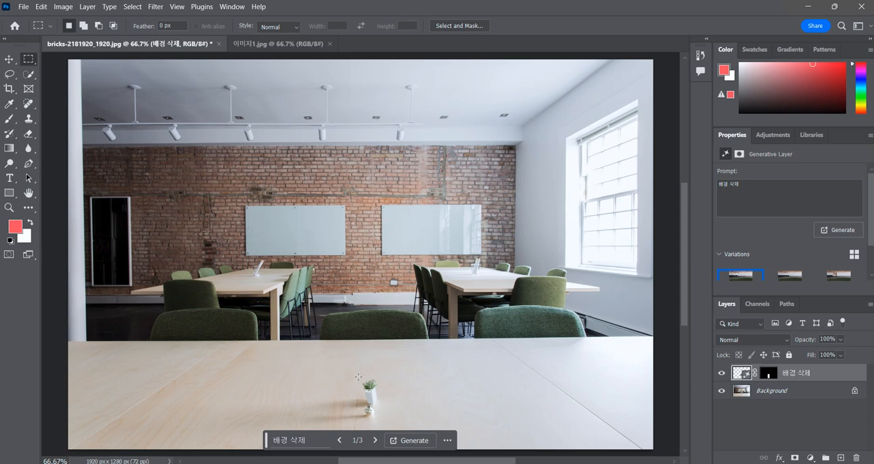
Choose the third variation of the pencil cup fill and compare it with the original by hiding and reshowing its layer
{"action": "left_click", "coordinate": [375, 441]}
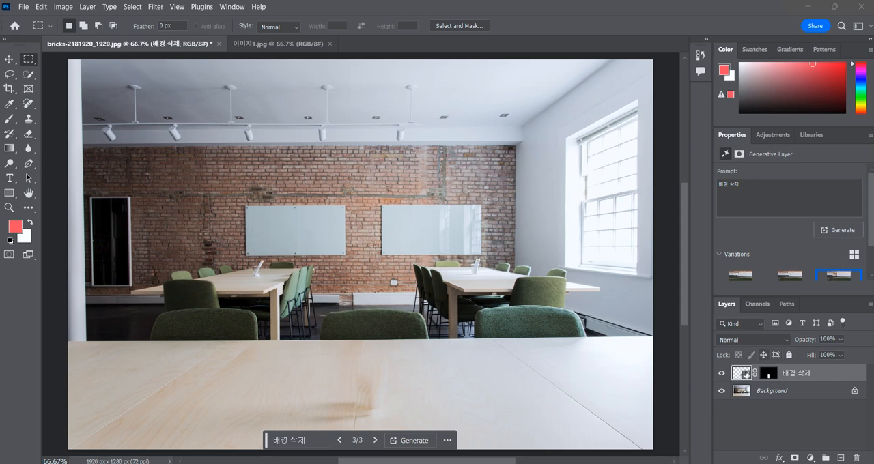
{"action": "left_click", "coordinate": [721, 373]}
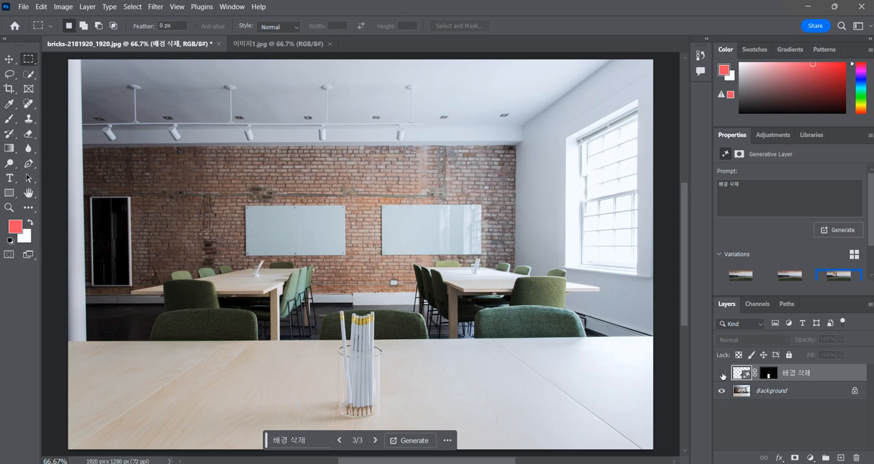
{"action": "left_click", "coordinate": [721, 374]}
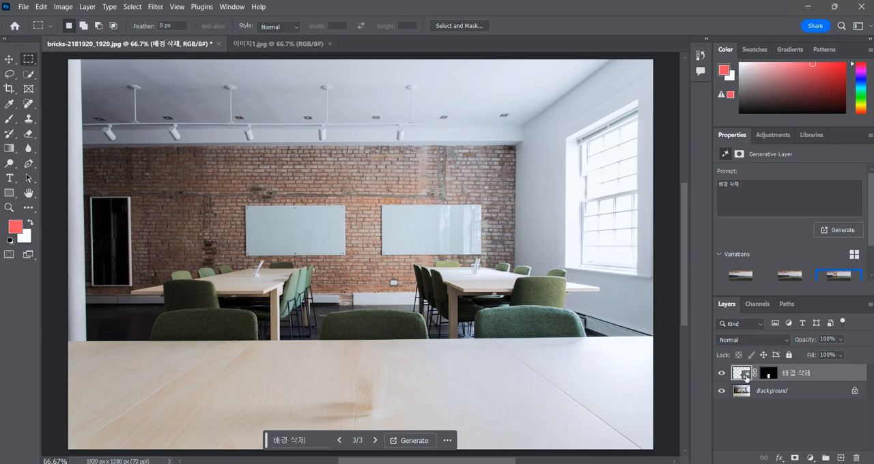
In 이미지1.jpg, select the walking figure with a rectangle and run Generative Fill with the prompt "배경삭제"
{"action": "left_click", "coordinate": [267, 43]}
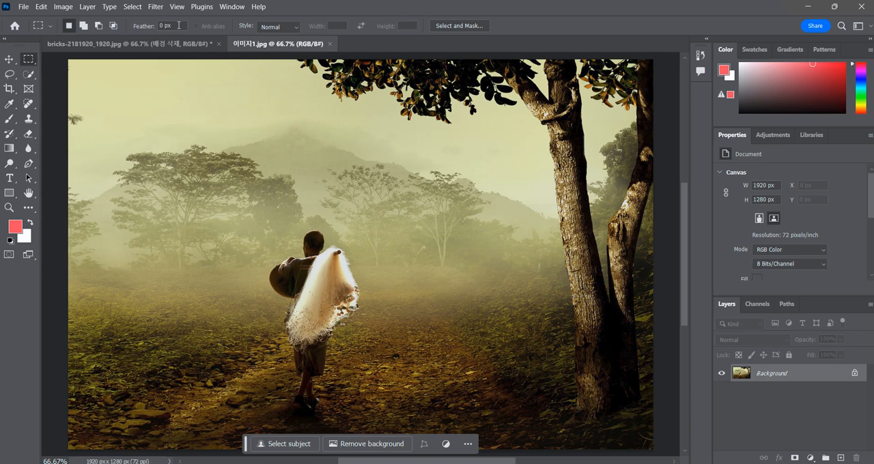
{"action": "left_click_drag", "start_coordinate": [249, 213], "coordinate": [380, 416]}
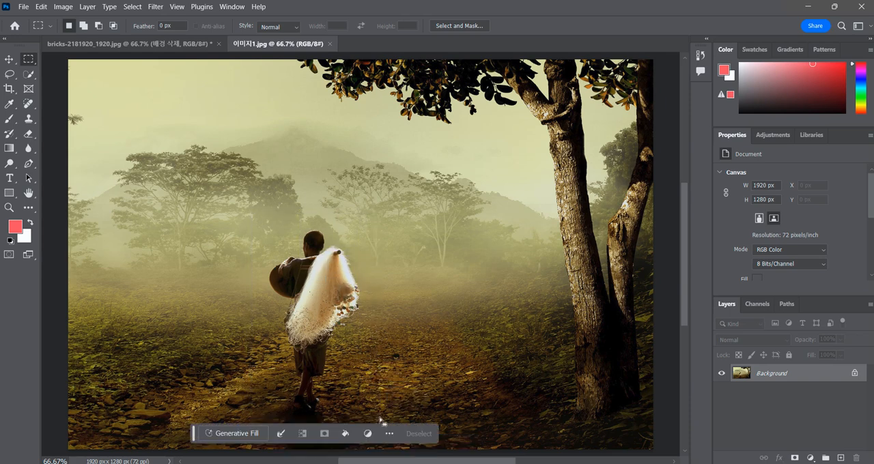
{"action": "left_click", "coordinate": [230, 433]}
{"action": "left_click_drag", "start_coordinate": [331, 440], "coordinate": [213, 439]}
{"action": "type", "text": "배경사"}
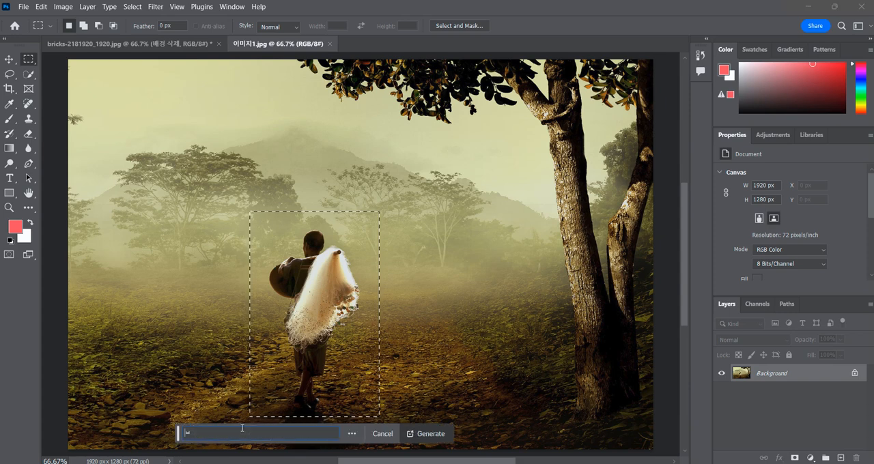
{"action": "type", "text": "제"}
{"action": "left_click", "coordinate": [449, 438]}
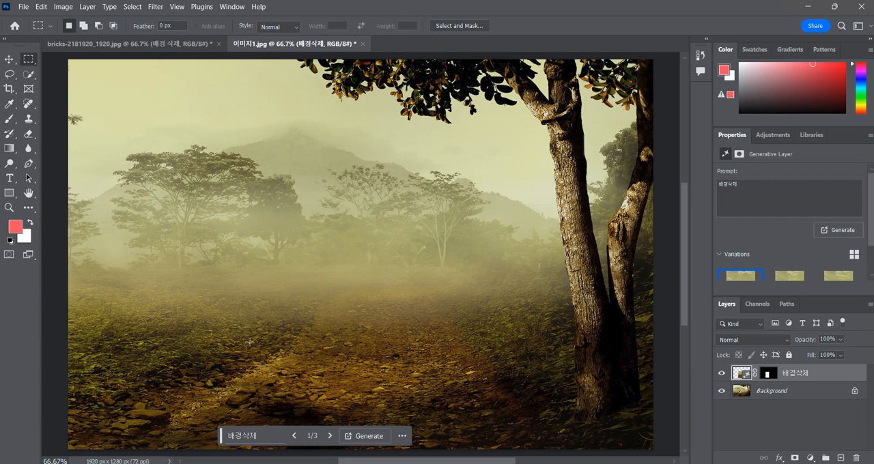
Review the variations, choose the third one, and compare it with the original by hiding and reshowing the 배경삭제 layer
{"action": "left_click", "coordinate": [330, 435]}
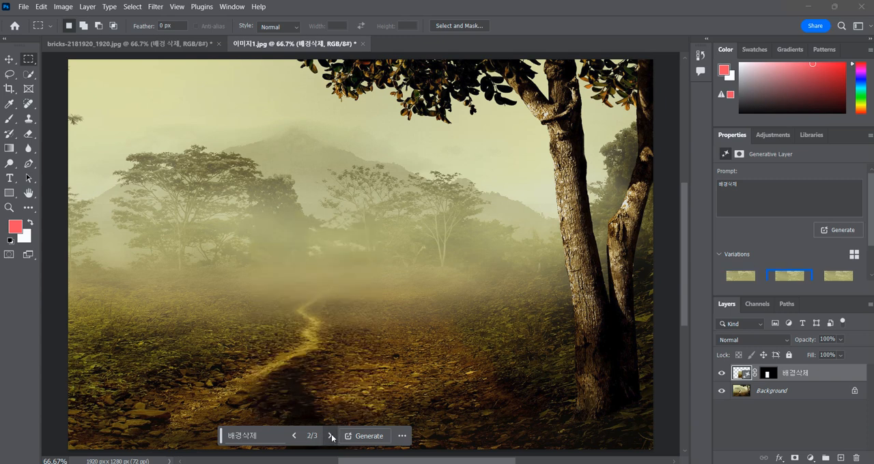
{"action": "left_click", "coordinate": [331, 436]}
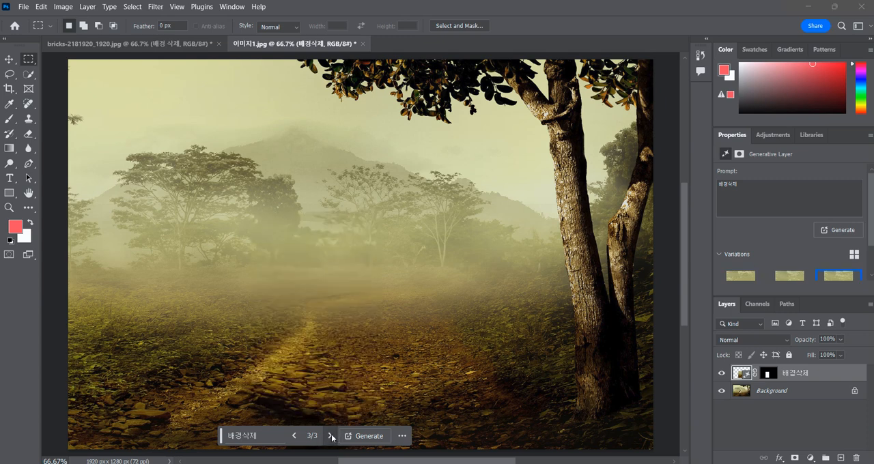
{"action": "left_click", "coordinate": [294, 436]}
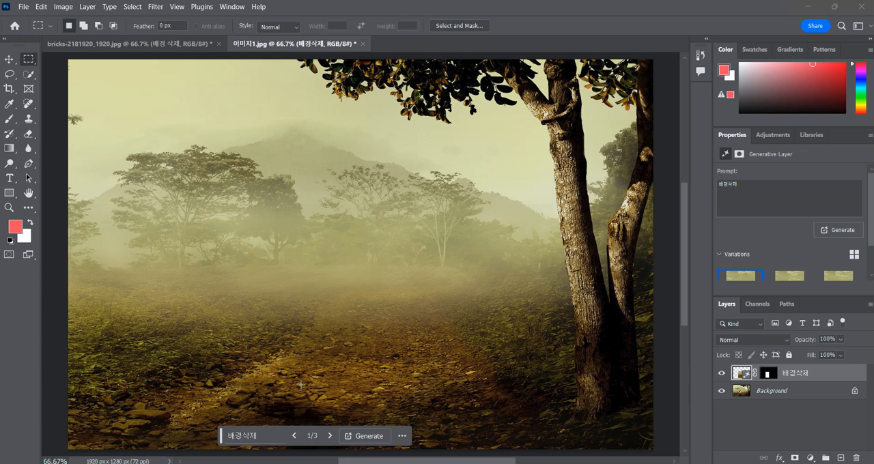
{"action": "left_click", "coordinate": [331, 436]}
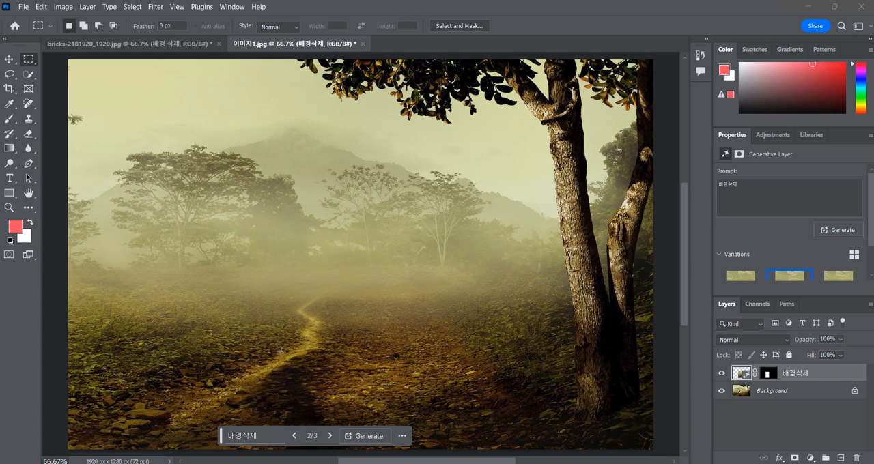
{"action": "left_click", "coordinate": [330, 437]}
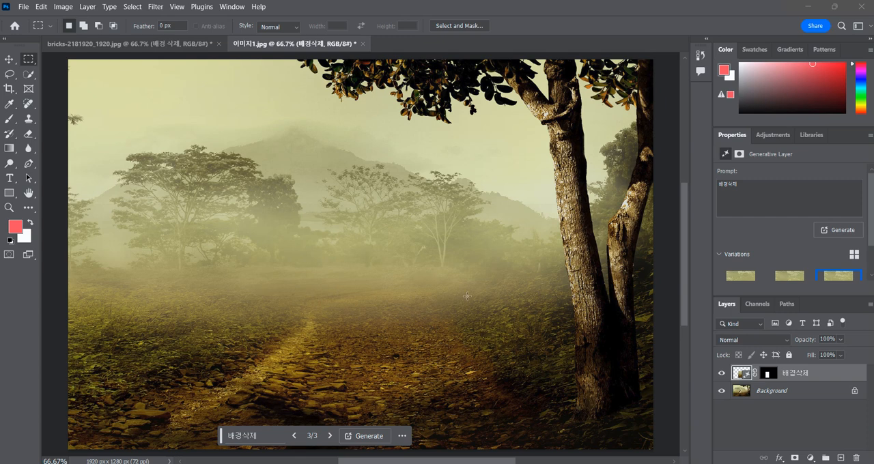
{"action": "left_click", "coordinate": [721, 374]}
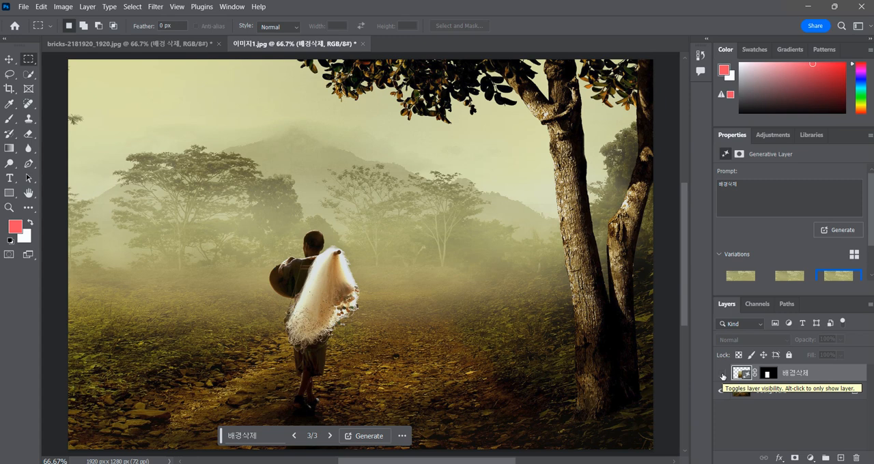
{"action": "left_click", "coordinate": [722, 374]}
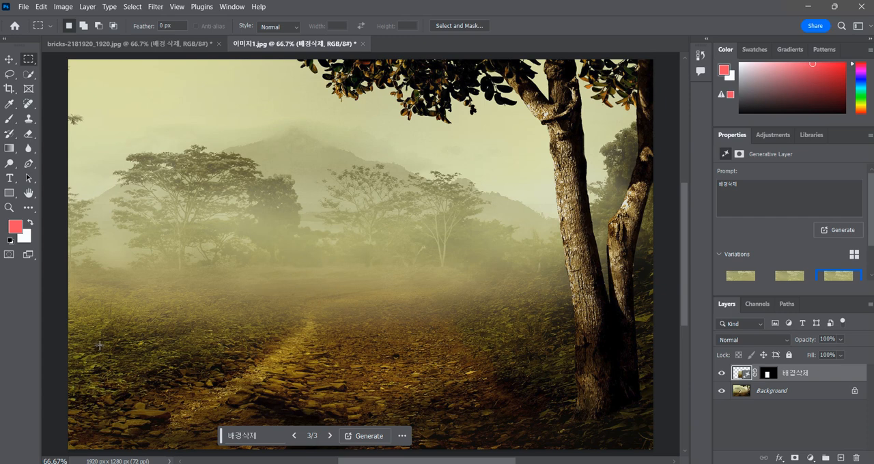
Generate a fill with the prompt "겨울나무" in a tall rectangle over the misty field's left side and browse its variations
{"action": "left_click_drag", "start_coordinate": [104, 223], "coordinate": [188, 372]}
{"action": "left_click", "coordinate": [86, 387]}
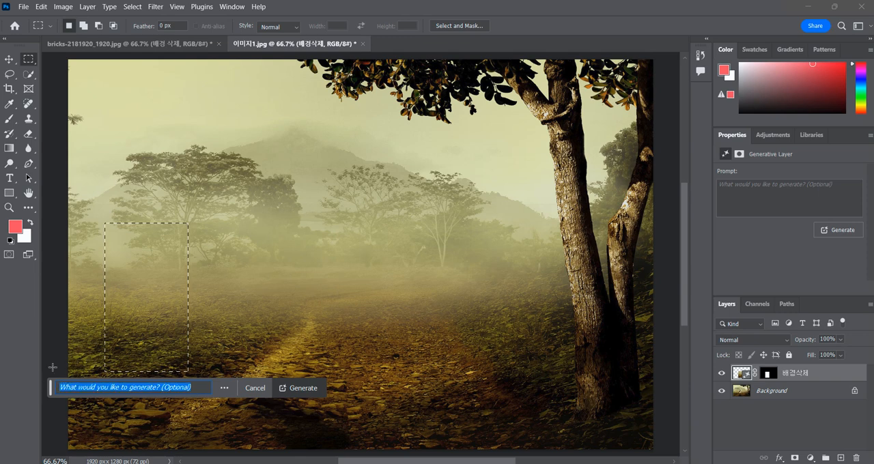
{"action": "type", "text": "겨울나무"}
{"action": "key", "text": "Return"}
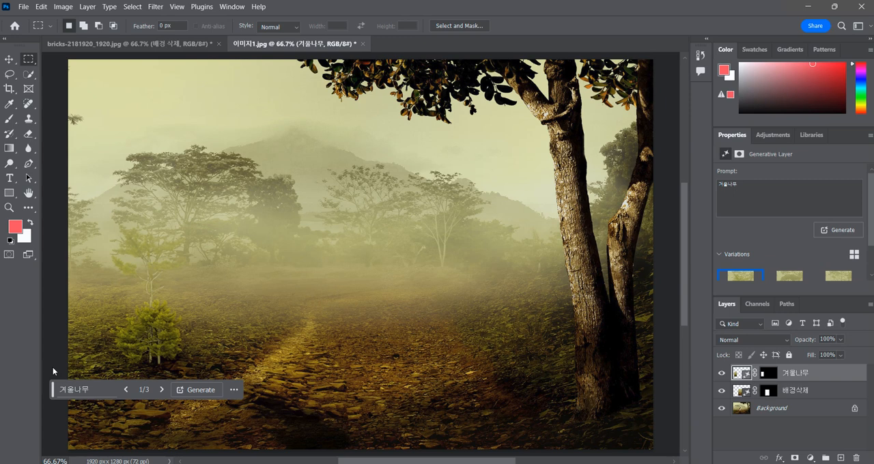
{"action": "left_click", "coordinate": [162, 389]}
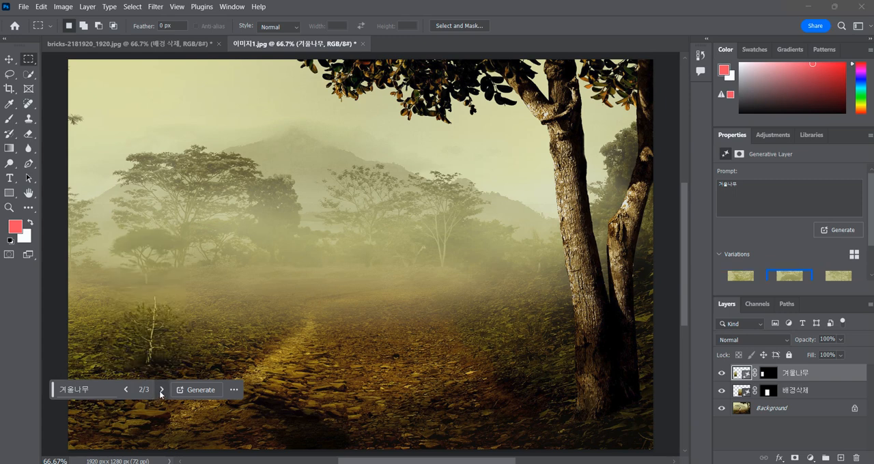
{"action": "left_click", "coordinate": [161, 390]}
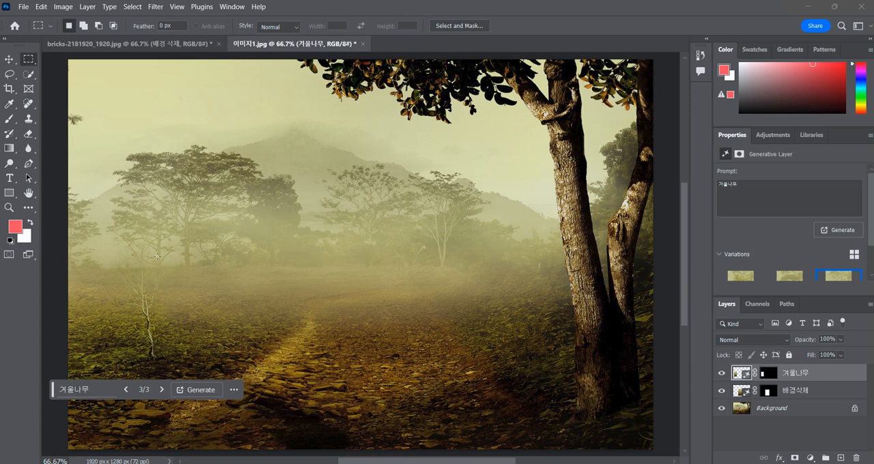
Generate further variations of the 겨울나무 fill, browse them and delete that layer
{"action": "left_click", "coordinate": [199, 391]}
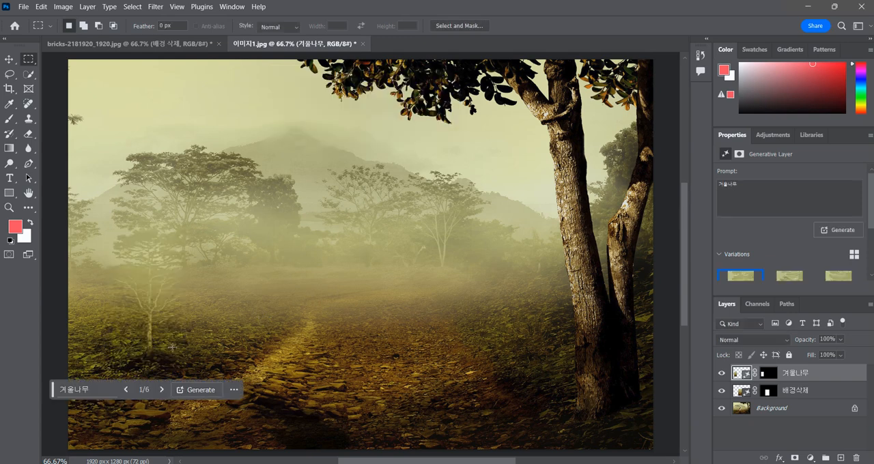
{"action": "left_click", "coordinate": [161, 390]}
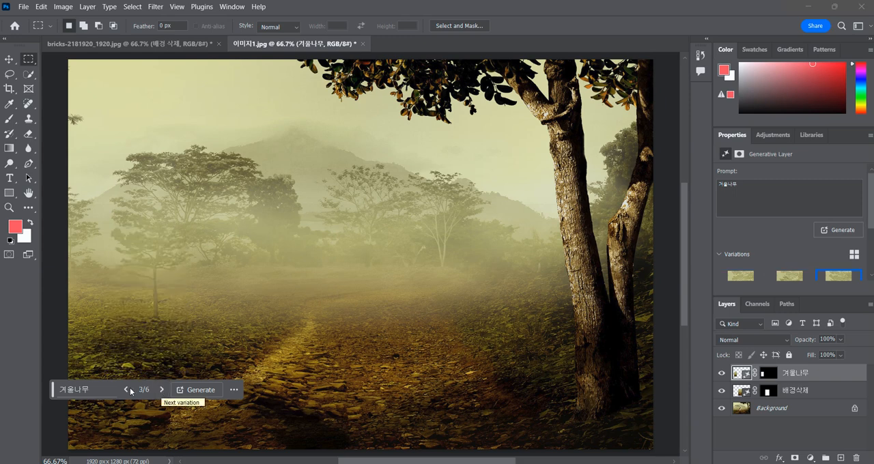
{"action": "left_click", "coordinate": [162, 390]}
{"action": "left_click", "coordinate": [162, 390]}
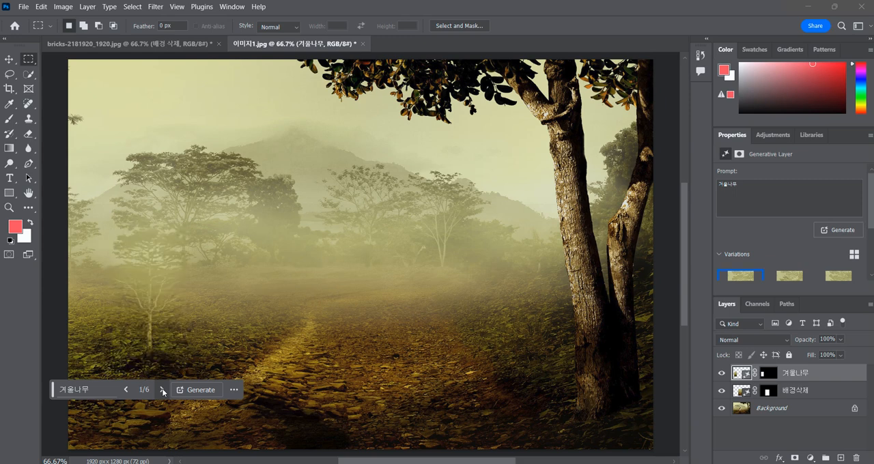
{"action": "left_click_drag", "start_coordinate": [811, 373], "coordinate": [857, 458]}
Select a tall rectangle over the misty field's left side and run Generative Fill with the prompt "tree"
{"action": "left_click_drag", "start_coordinate": [116, 234], "coordinate": [0, 395]}
{"action": "left_click", "coordinate": [123, 396]}
{"action": "type", "text": "tree"}
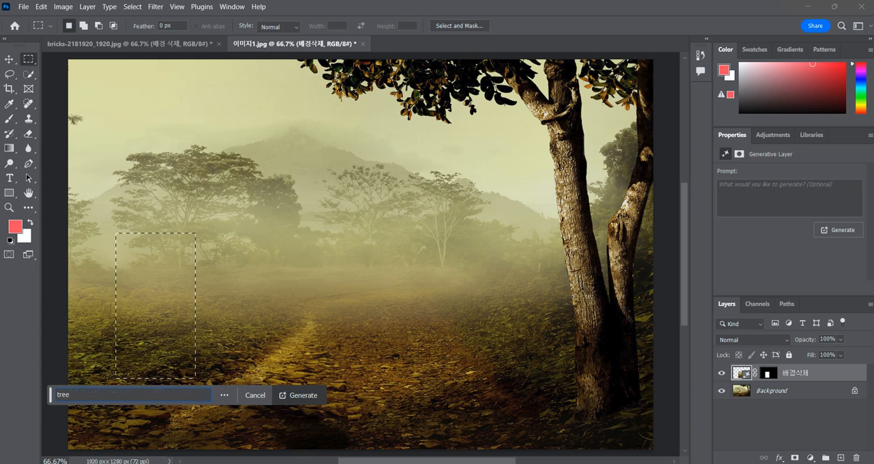
{"action": "key", "text": "Return"}
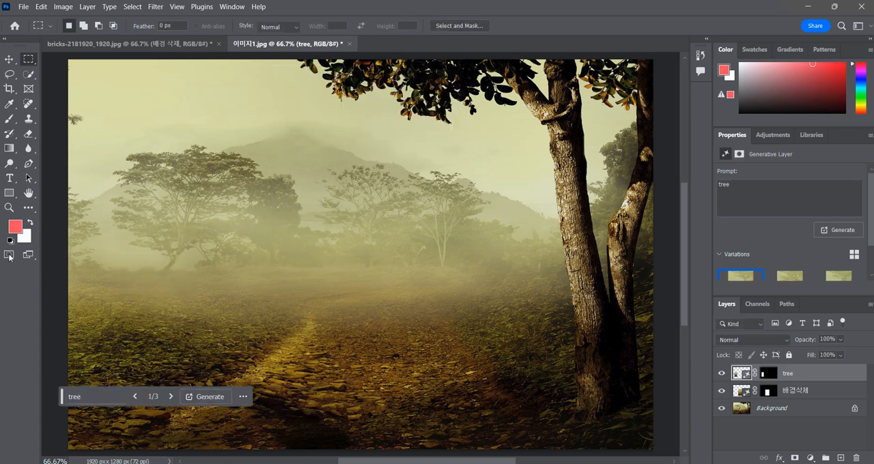
Browse the variations of the tree fill and regenerate it with the prompt "나무"
{"action": "left_click", "coordinate": [172, 398]}
{"action": "left_click", "coordinate": [173, 398]}
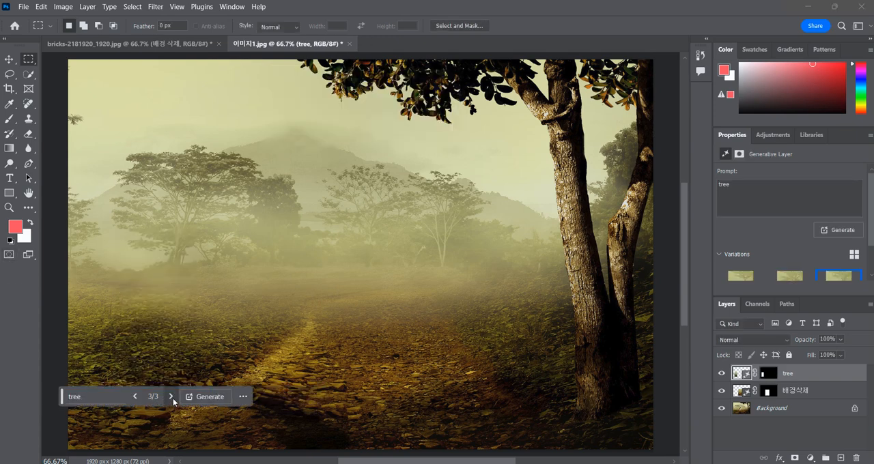
{"action": "left_click", "coordinate": [171, 398]}
{"action": "left_click", "coordinate": [170, 398]}
{"action": "left_click", "coordinate": [170, 399]}
{"action": "left_click", "coordinate": [171, 399]}
{"action": "left_click", "coordinate": [107, 397]}
{"action": "left_click_drag", "start_coordinate": [104, 397], "coordinate": [12, 395]}
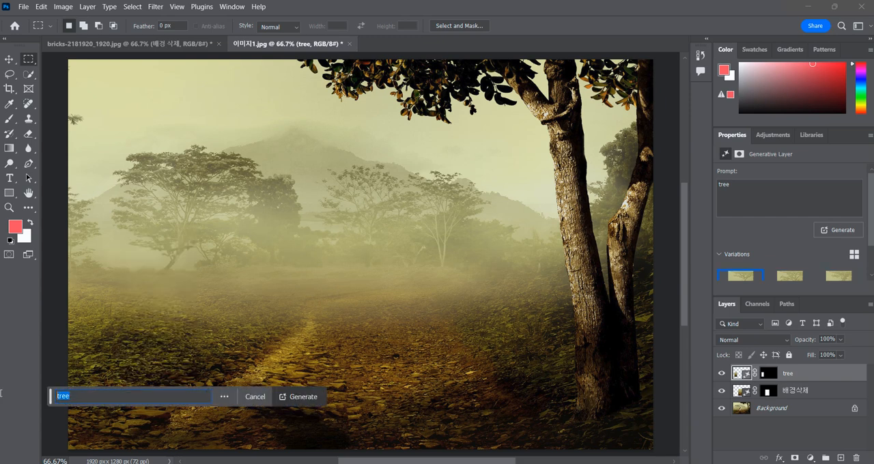
{"action": "type", "text": "나무"}
{"action": "key", "text": "Return"}
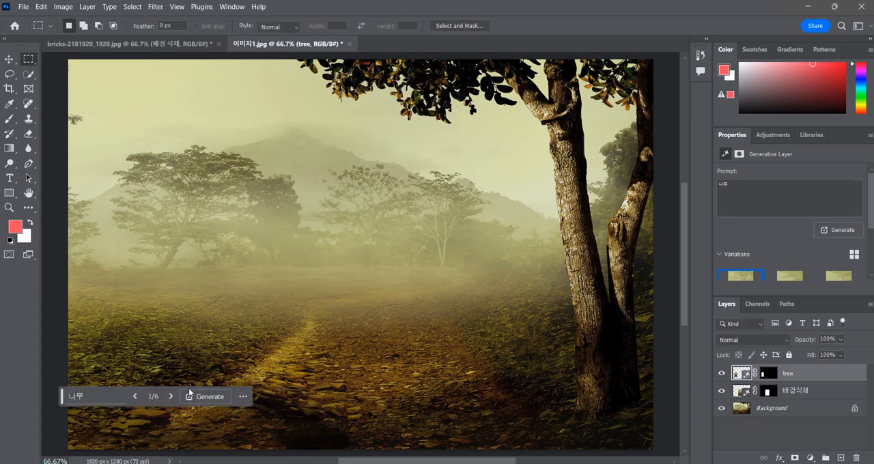
Browse the variations of the 나무 fill on the field's left side and delete the tree layer
{"action": "left_click", "coordinate": [170, 397]}
{"action": "left_click", "coordinate": [170, 397]}
{"action": "left_click", "coordinate": [170, 396]}
{"action": "left_click", "coordinate": [170, 397]}
{"action": "left_click", "coordinate": [170, 397]}
{"action": "left_click", "coordinate": [170, 398]}
{"action": "left_click_drag", "start_coordinate": [821, 376], "coordinate": [856, 458]}
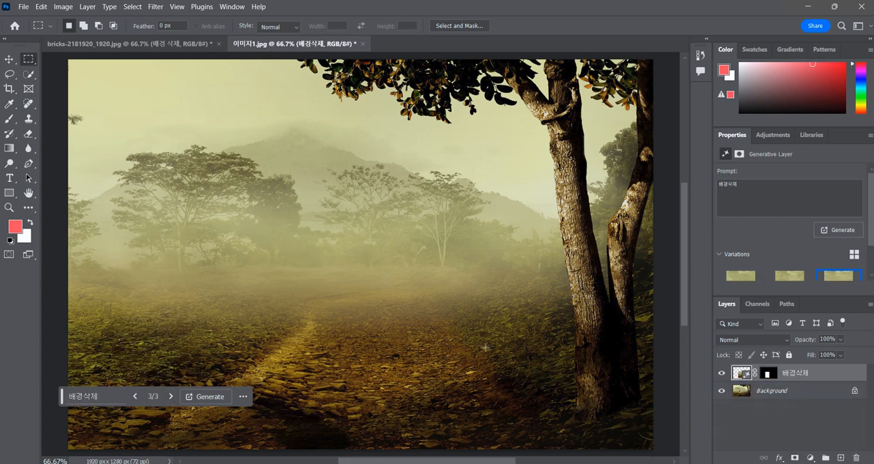
Select a rectangle over the right side of the path and run Generative Fill with the prompt "나무"
{"action": "mouse_move", "coordinate": [421, 261]}
{"action": "left_mouse_down"}
{"action": "mouse_move", "coordinate": [501, 408]}
{"action": "mouse_move", "coordinate": [206, 408]}
{"action": "left_mouse_up"}
{"action": "left_click", "coordinate": [405, 424]}
{"action": "type", "text": "나무"}
{"action": "key", "text": "Return"}
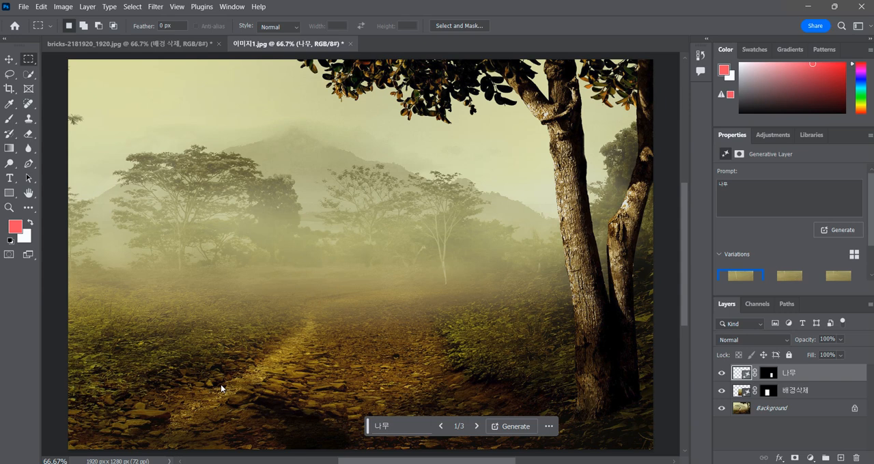
Browse the variations of the 나무 fill beside the path and delete its layer
{"action": "left_click", "coordinate": [475, 427]}
{"action": "left_click", "coordinate": [476, 427]}
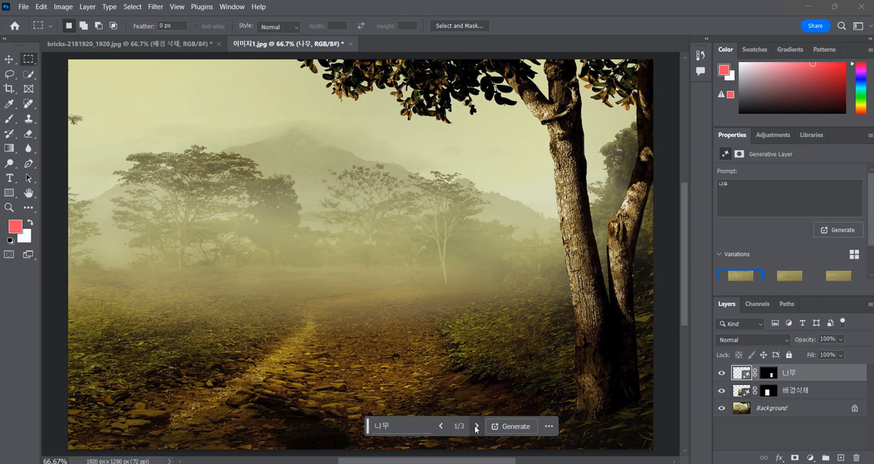
{"action": "left_click_drag", "start_coordinate": [824, 377], "coordinate": [856, 458]}
With the Background layer active, select a tall rectangle over the path's right side and generate a fill with the prompt "나무"
{"action": "left_click", "coordinate": [792, 392]}
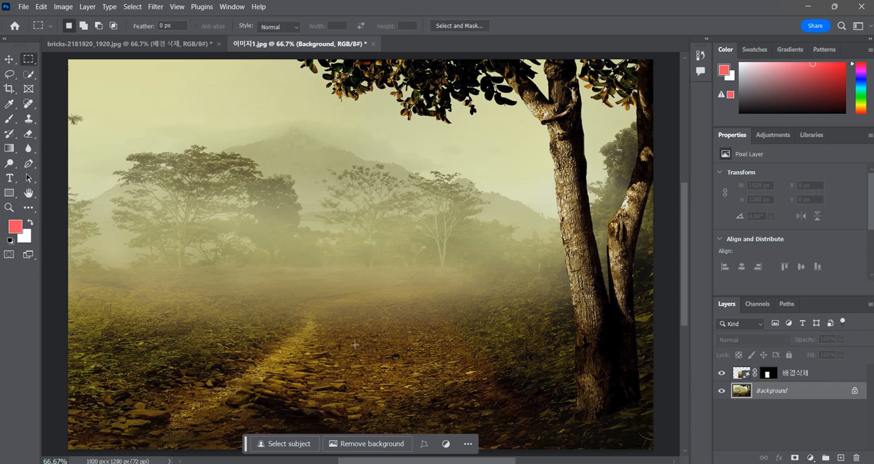
{"action": "left_click_drag", "start_coordinate": [422, 270], "coordinate": [281, 393]}
{"action": "left_click", "coordinate": [372, 431]}
{"action": "type", "text": "ㄴ"}
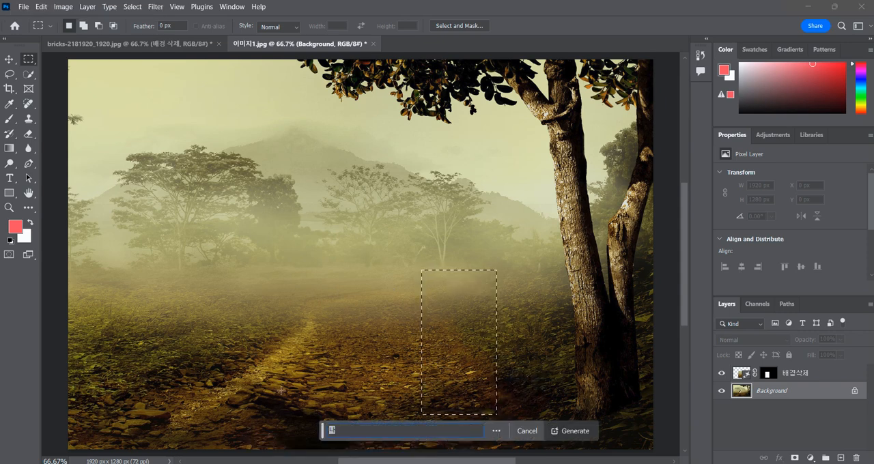
{"action": "type", "text": "무"}
{"action": "key", "text": "Return"}
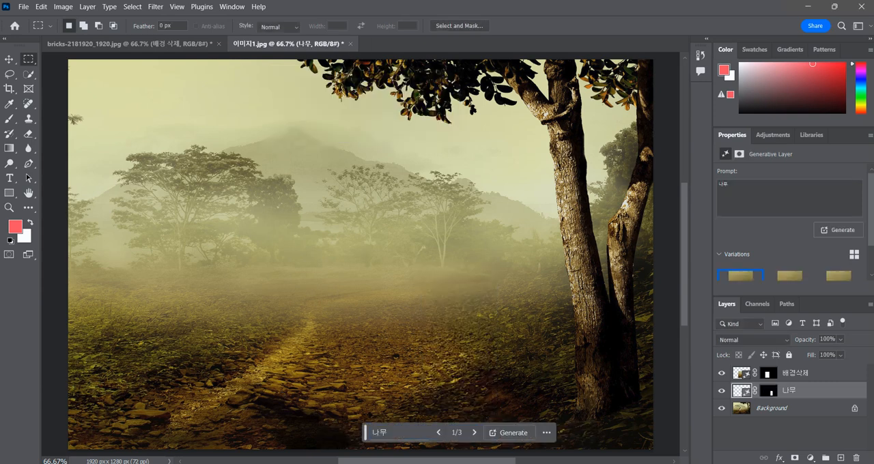
Browse the 나무 variations, check them against the 배경삭제 layer's visibility, and delete the 나무 layer
{"action": "left_click", "coordinate": [474, 432]}
{"action": "left_click", "coordinate": [474, 433]}
{"action": "left_click", "coordinate": [474, 433]}
{"action": "left_click", "coordinate": [474, 432]}
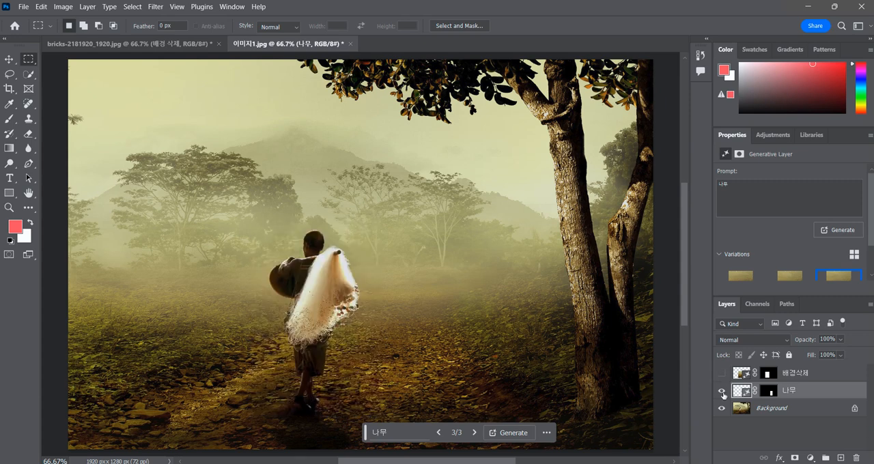
{"action": "left_click", "coordinate": [721, 375]}
{"action": "left_click_drag", "start_coordinate": [827, 393], "coordinate": [855, 456]}
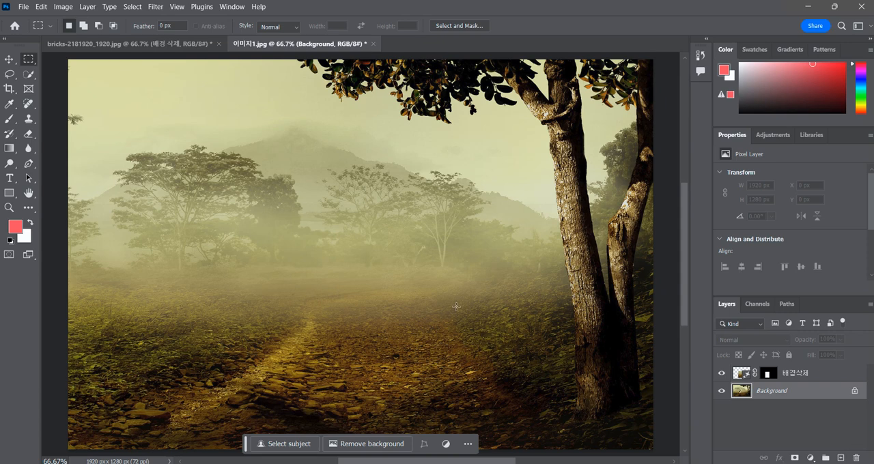
With the 배경삭제 layer active, select a rectangle on the lower right of the path and run Generative Fill with the prompt "토끼"
{"action": "left_click", "coordinate": [775, 375]}
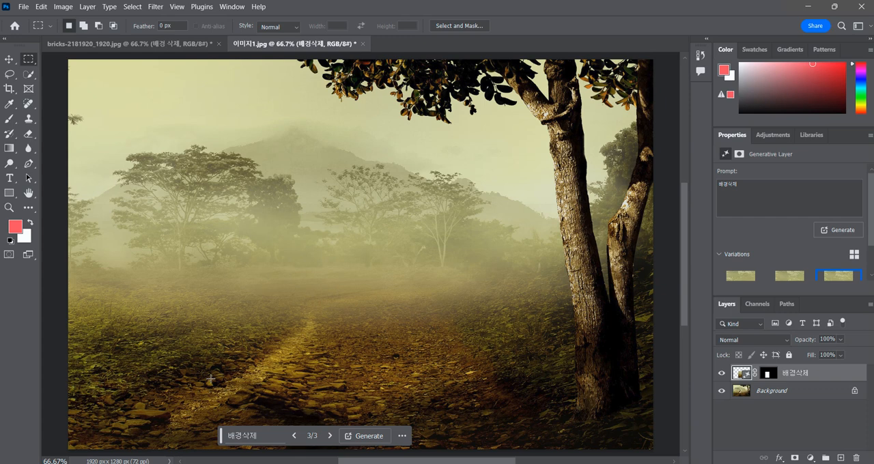
{"action": "left_click_drag", "start_coordinate": [389, 324], "coordinate": [460, 373]}
{"action": "left_click_drag", "start_coordinate": [480, 411], "coordinate": [488, 415]}
{"action": "left_click", "coordinate": [355, 431]}
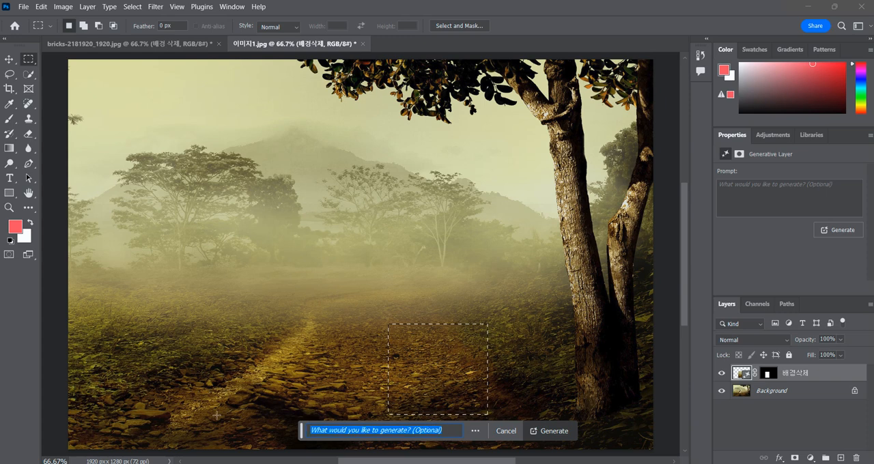
{"action": "type", "text": "토끼"}
{"action": "key", "text": "Return"}
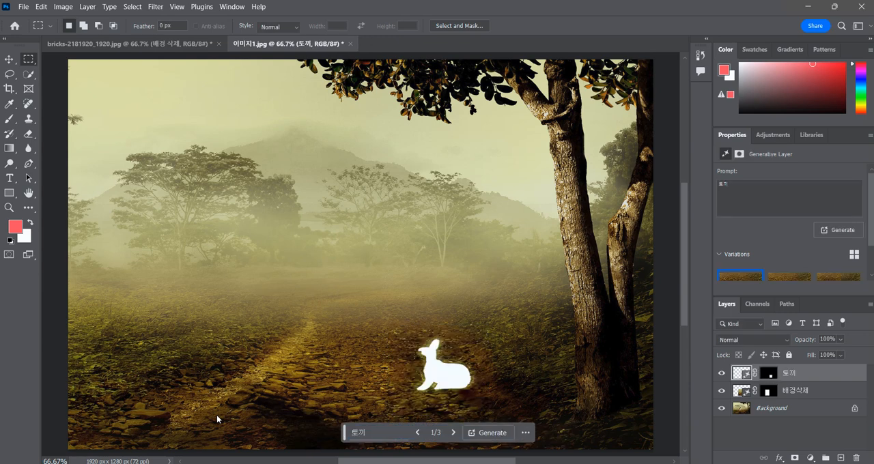
Browse the variations of the 토끼 fill, regenerate it with the same prompt and show the second new variation
{"action": "left_click", "coordinate": [452, 433]}
{"action": "left_click", "coordinate": [452, 435]}
{"action": "left_click", "coordinate": [451, 435]}
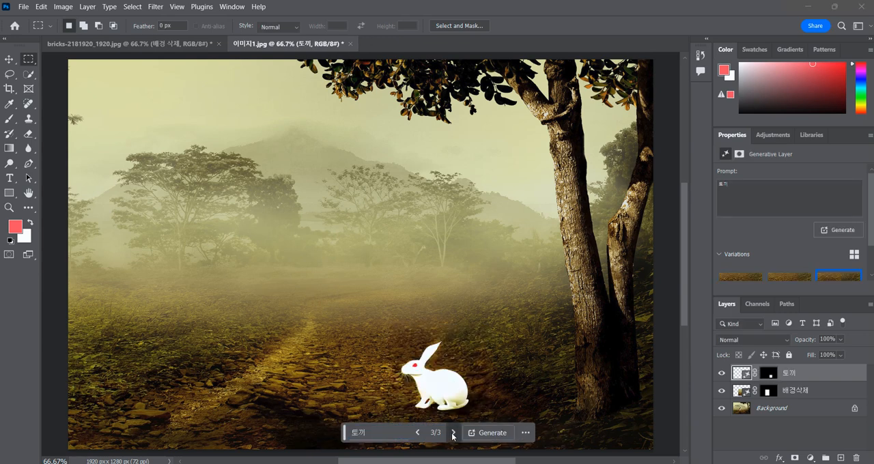
{"action": "left_click", "coordinate": [452, 435]}
{"action": "left_click", "coordinate": [452, 435]}
{"action": "left_click", "coordinate": [453, 435]}
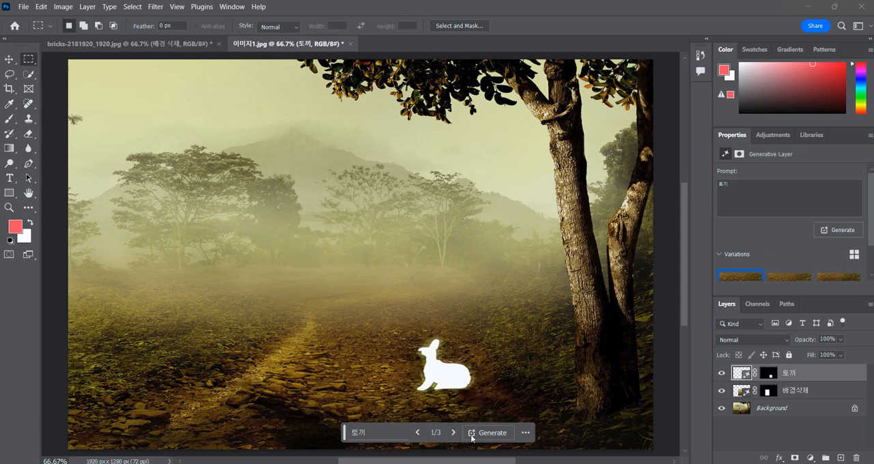
{"action": "left_click", "coordinate": [492, 433]}
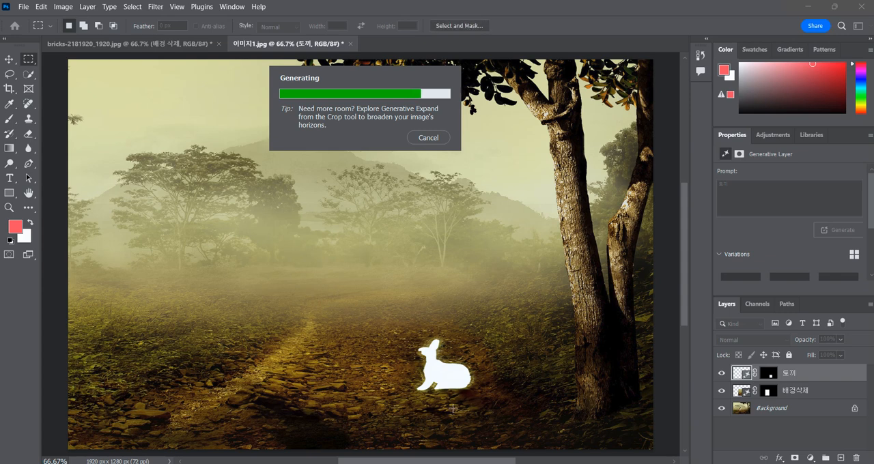
{"action": "left_click", "coordinate": [453, 434]}
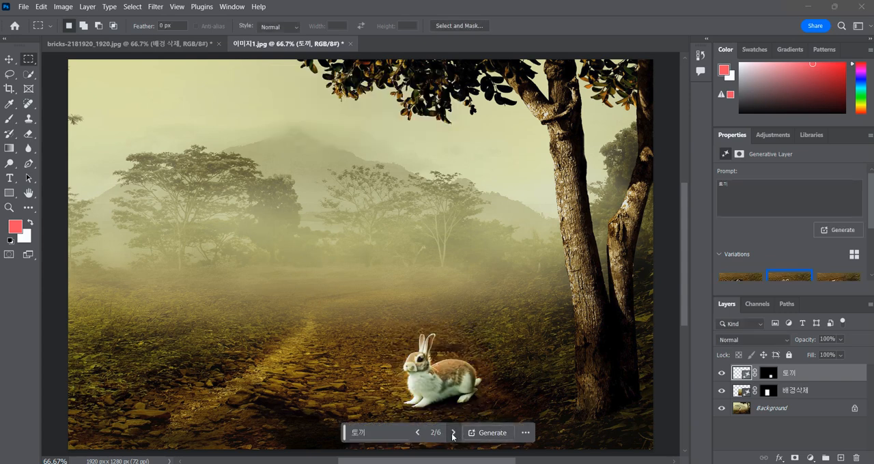